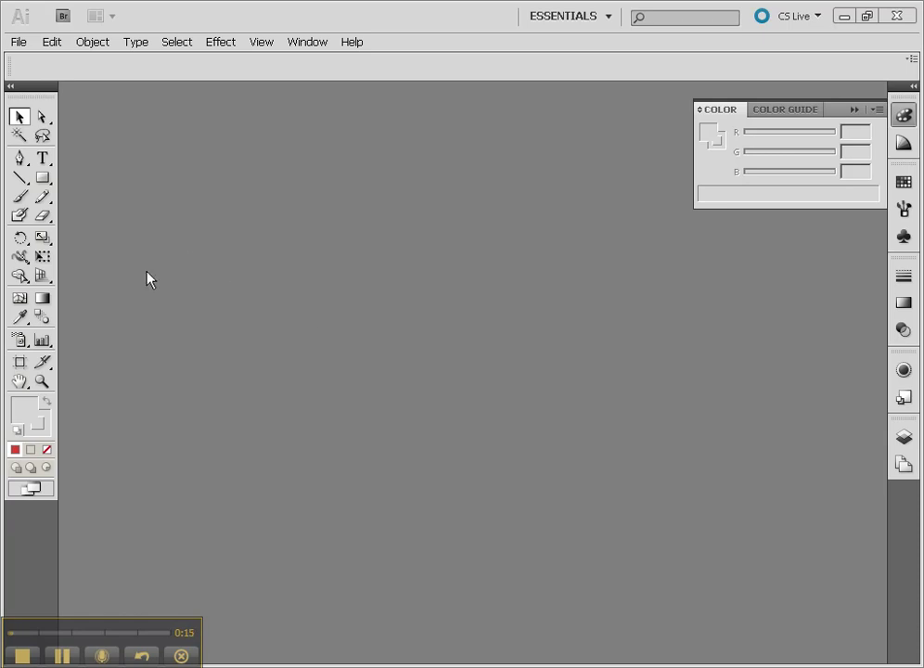
Open the File menu to begin creating a new document
{"action": "left_click", "coordinate": [17, 42]}
Create a new Print-profile document, 792 × 612 pt landscape, in RGB colour mode
{"action": "left_click", "coordinate": [23, 61]}
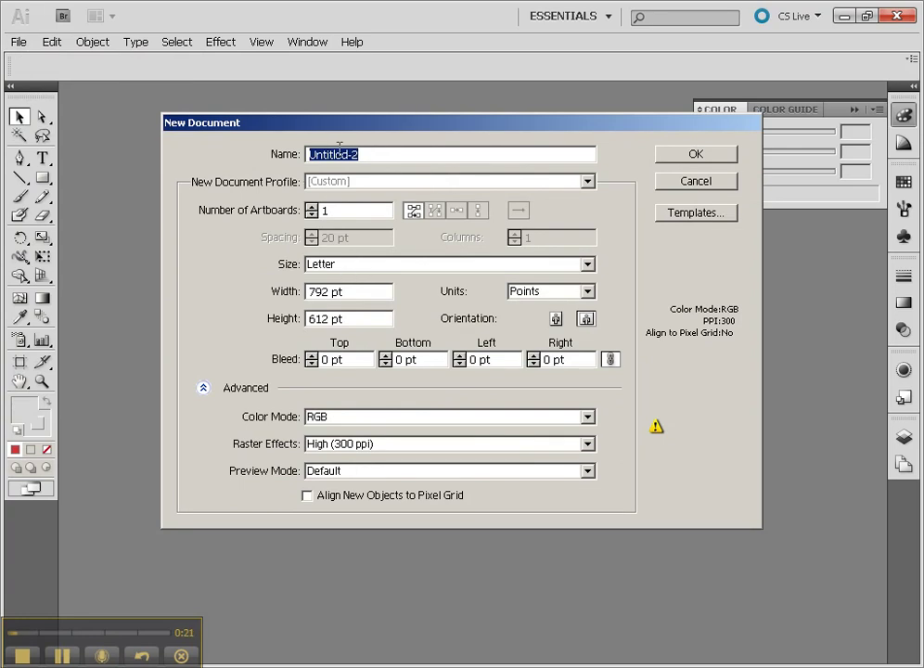
{"action": "left_click", "coordinate": [330, 180]}
{"action": "left_click", "coordinate": [320, 283]}
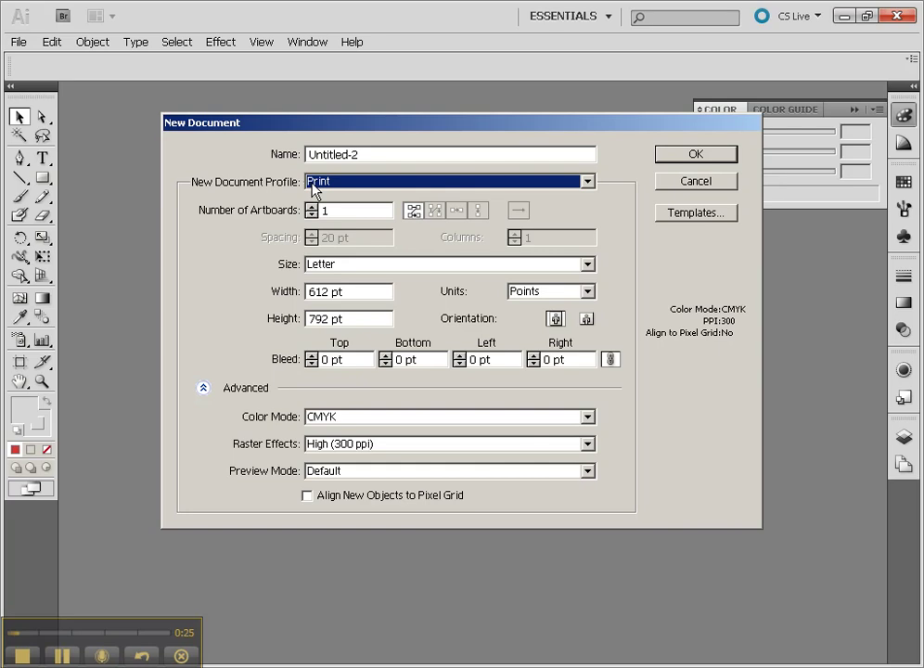
{"action": "left_click", "coordinate": [203, 388]}
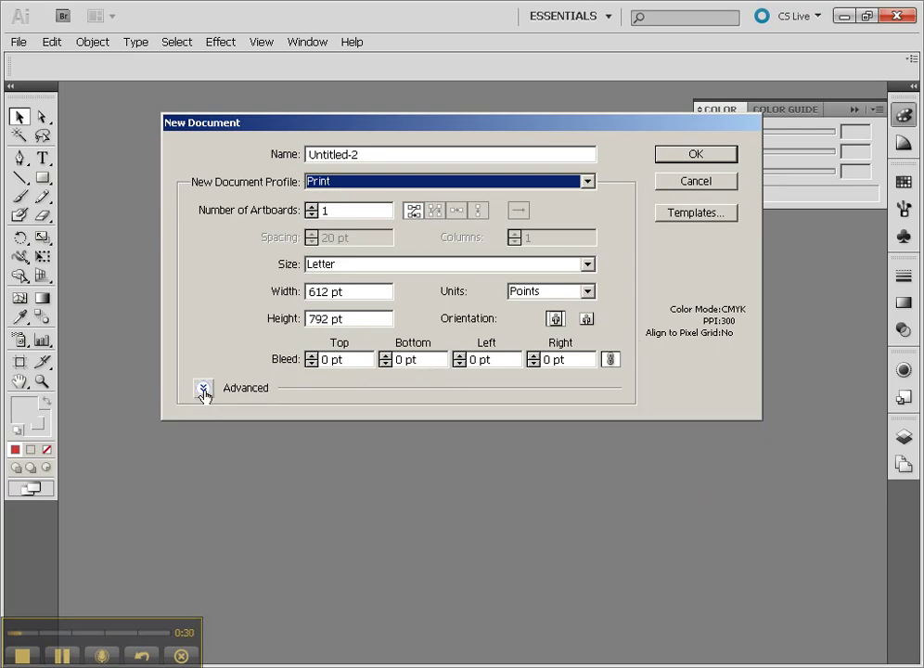
{"action": "left_click", "coordinate": [203, 388]}
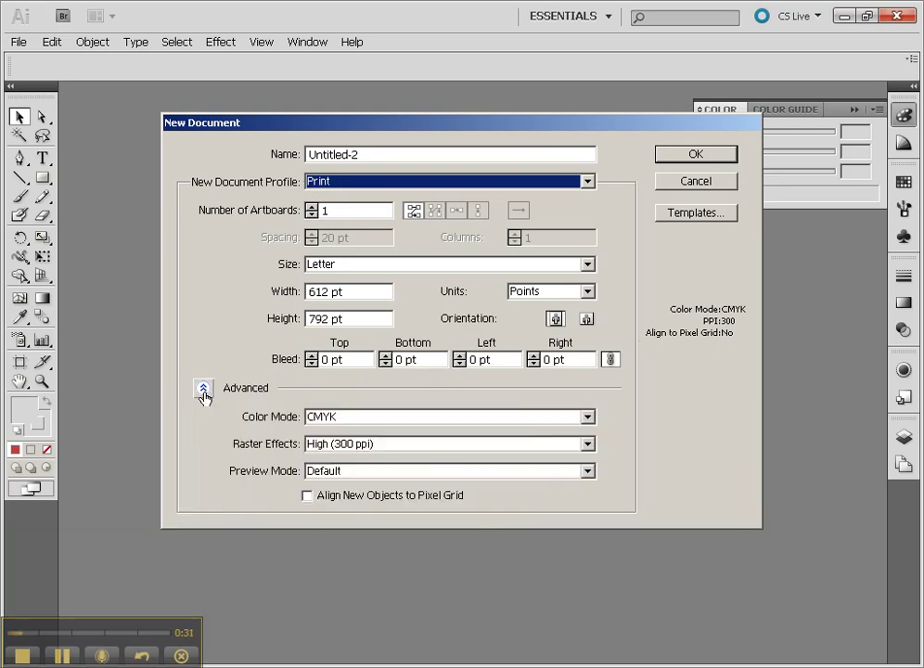
{"action": "left_click", "coordinate": [360, 419]}
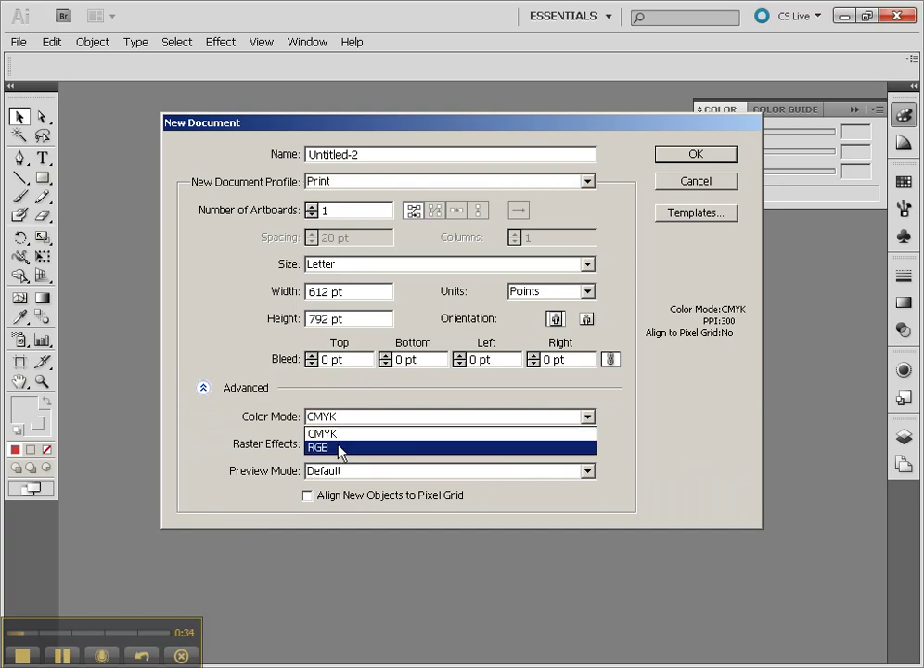
{"action": "left_click", "coordinate": [340, 449]}
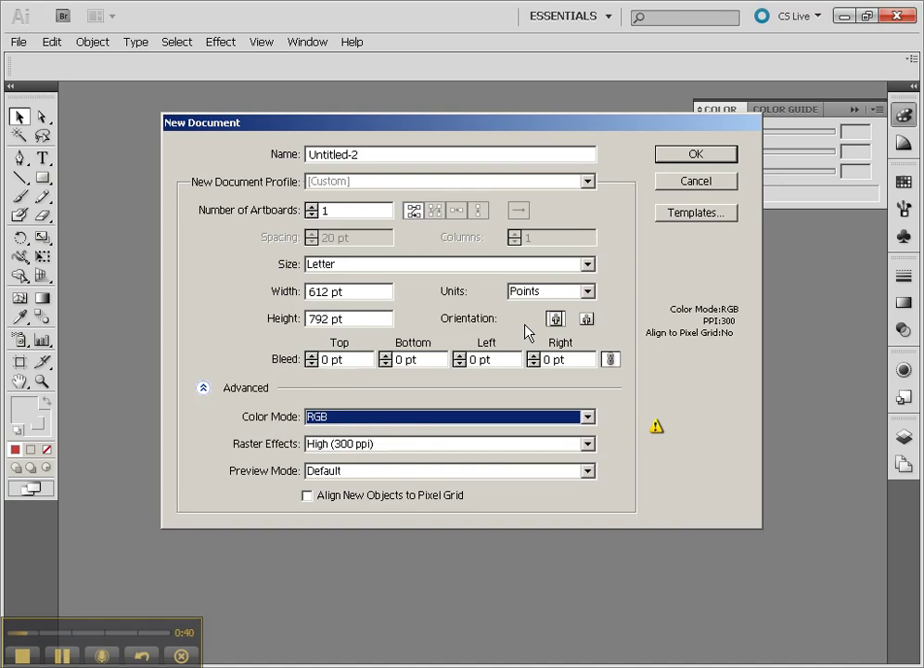
{"action": "left_click", "coordinate": [587, 320]}
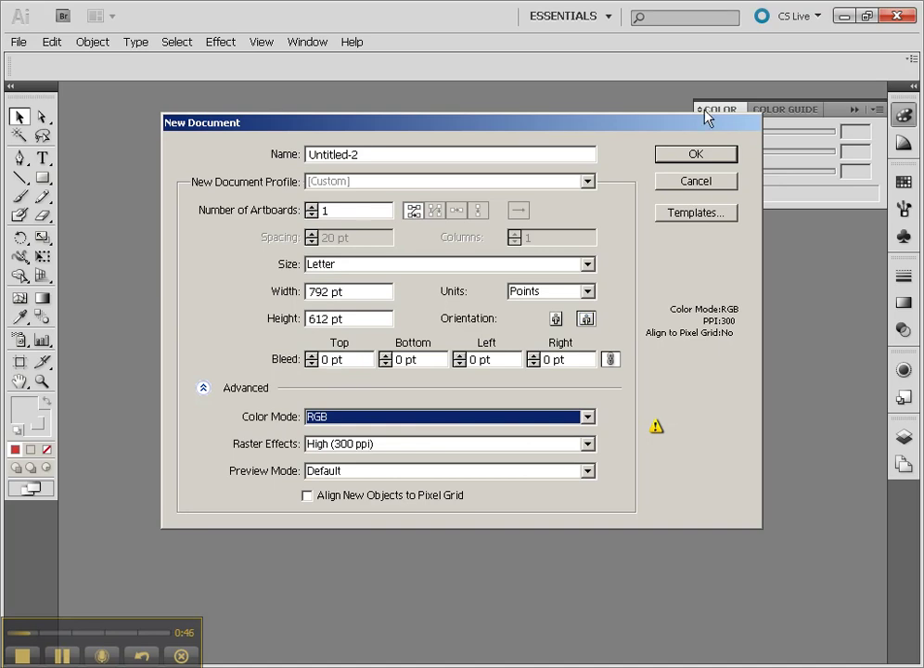
{"action": "left_click", "coordinate": [711, 157]}
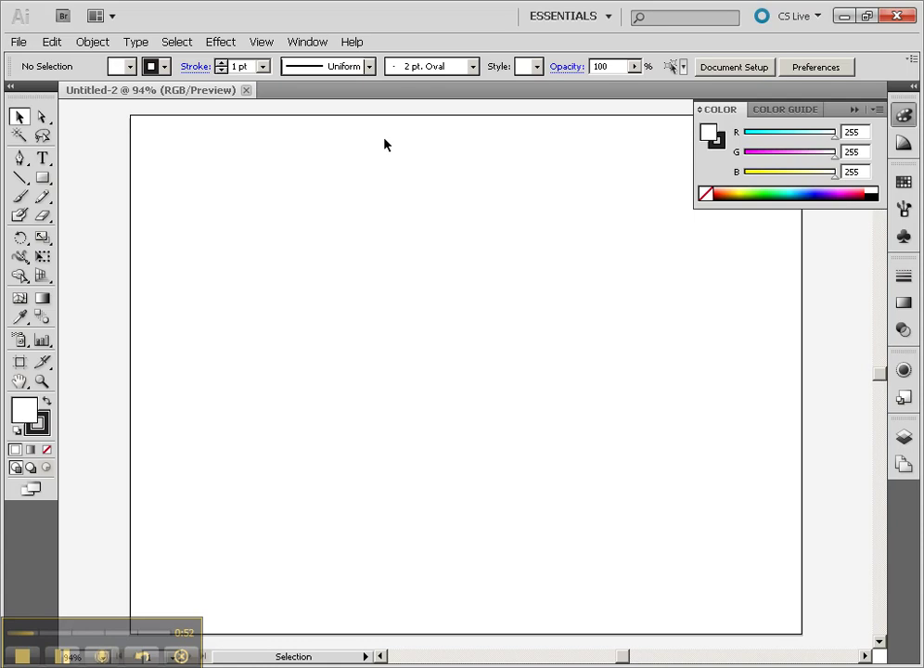
Show the Pathfinder panel from the Window menu and park its panel group lower right
{"action": "left_click", "coordinate": [305, 44]}
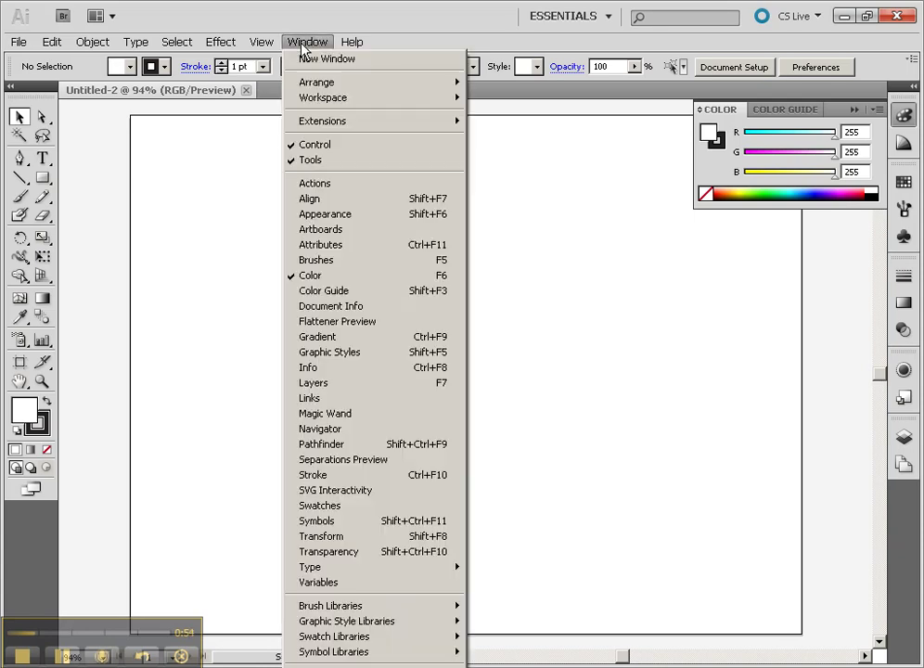
{"action": "left_click", "coordinate": [315, 443]}
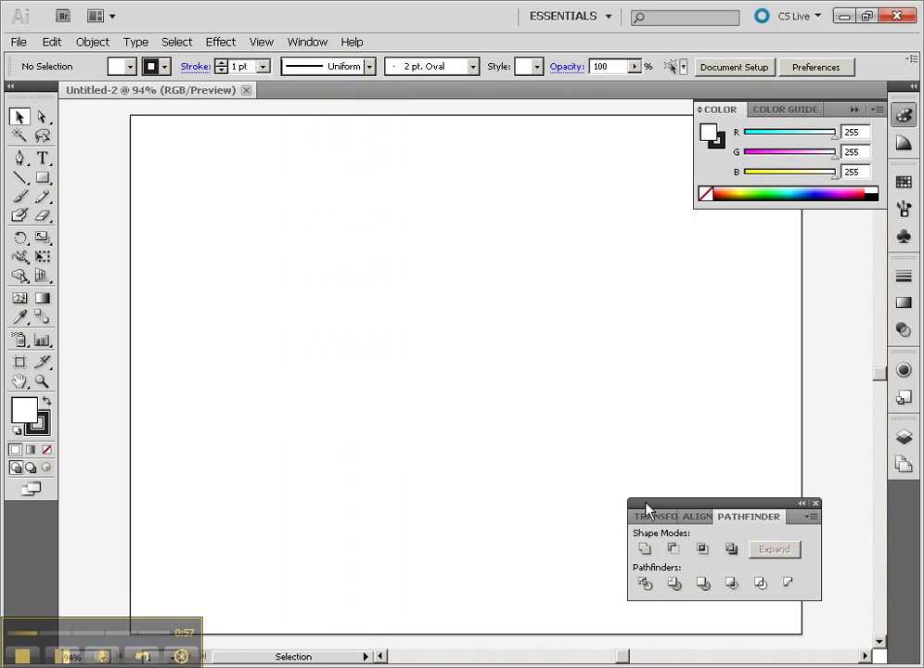
{"action": "left_click_drag", "start_coordinate": [645, 504], "coordinate": [520, 261]}
{"action": "left_click", "coordinate": [522, 275]}
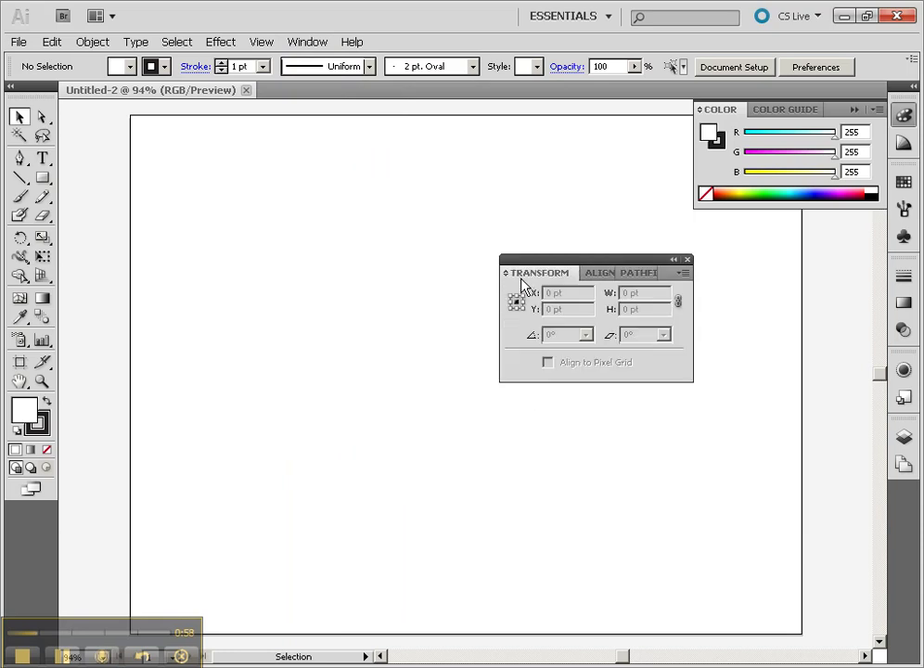
{"action": "left_click", "coordinate": [600, 278]}
{"action": "left_click", "coordinate": [618, 277]}
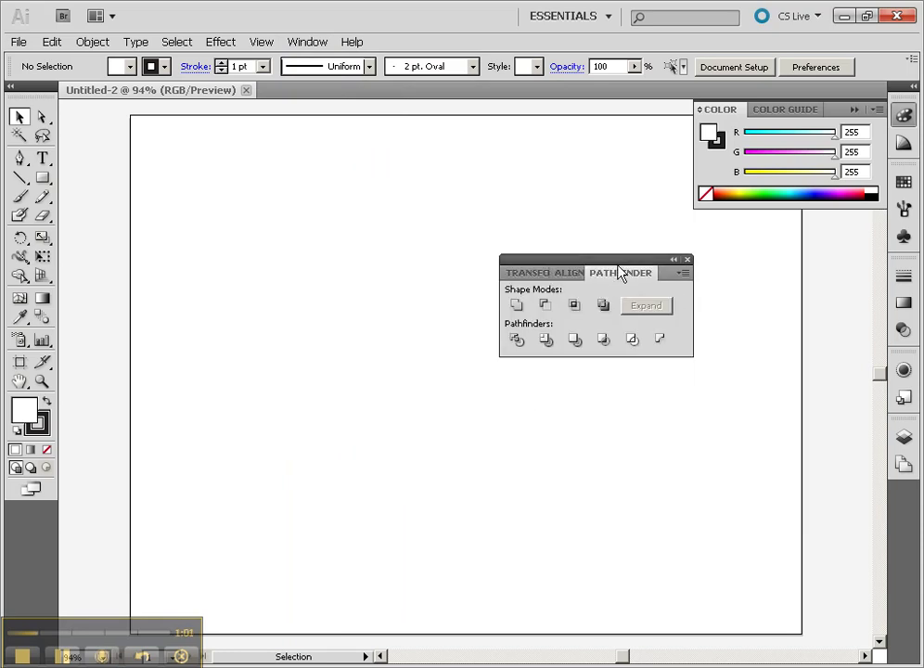
{"action": "left_click_drag", "start_coordinate": [618, 264], "coordinate": [690, 401]}
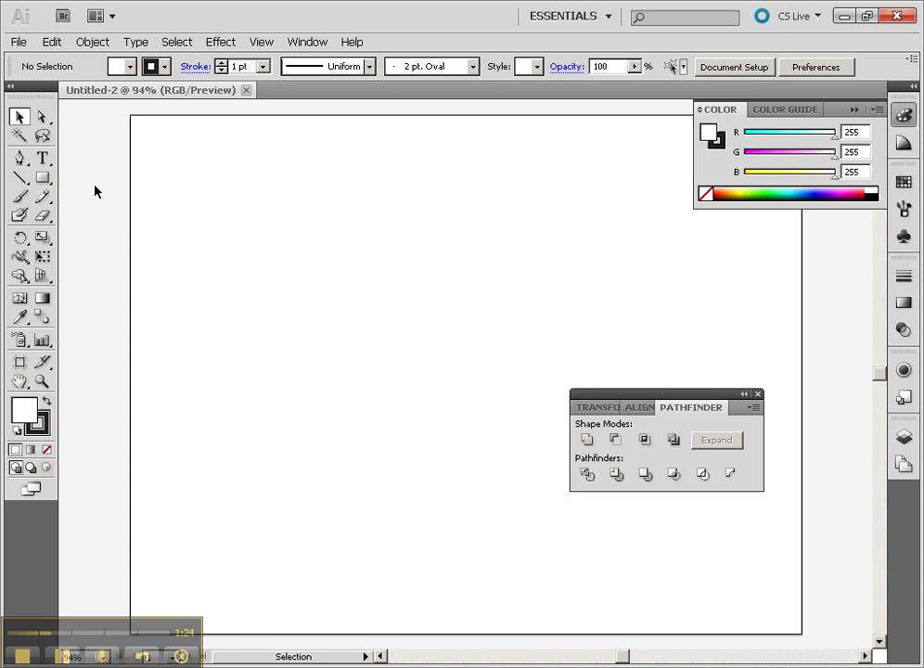
Draw overlapping squares near the top-left, filling the front one green and the back one blue
{"action": "left_click", "coordinate": [41, 177]}
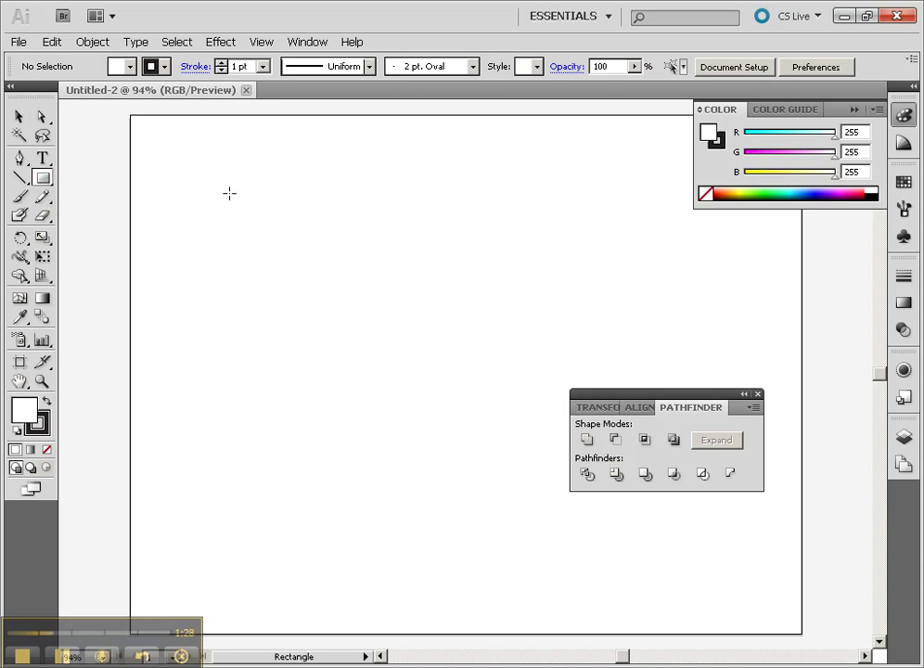
{"action": "left_click_drag", "start_coordinate": [153, 144], "coordinate": [186, 172]}
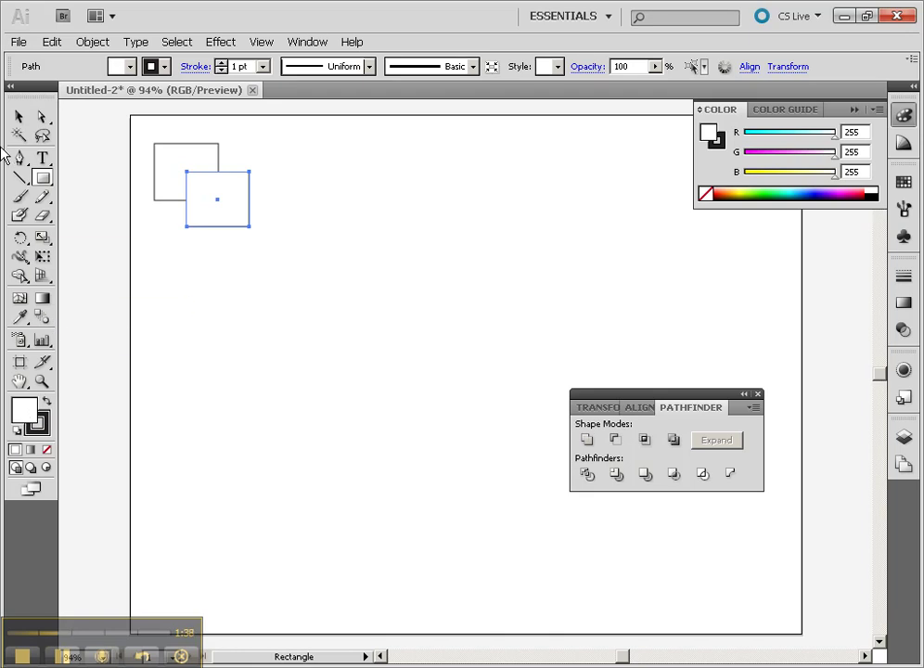
{"action": "left_click", "coordinate": [18, 119]}
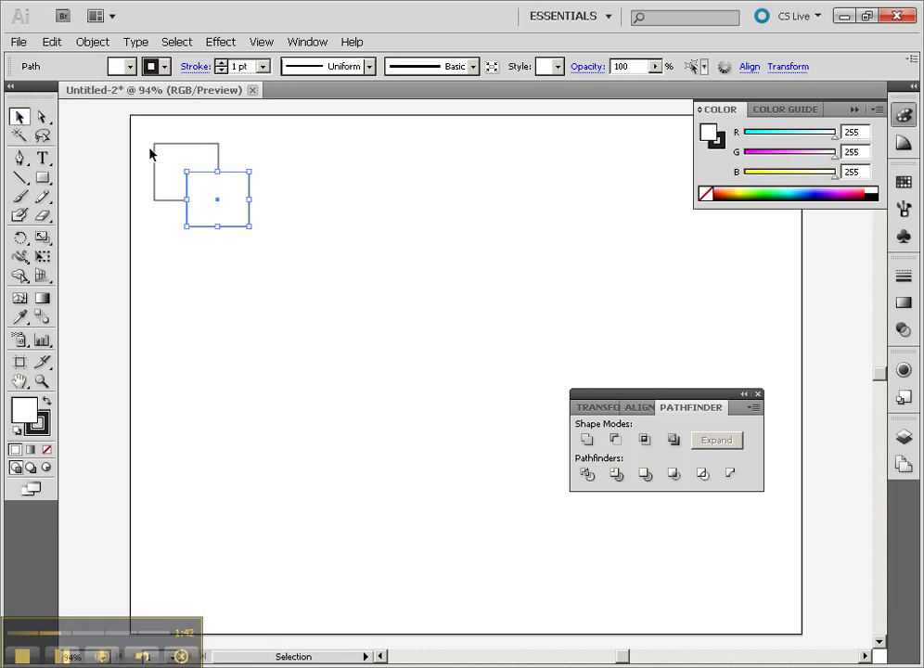
{"action": "left_click", "coordinate": [765, 189]}
{"action": "left_click", "coordinate": [212, 155]}
{"action": "left_click", "coordinate": [813, 183]}
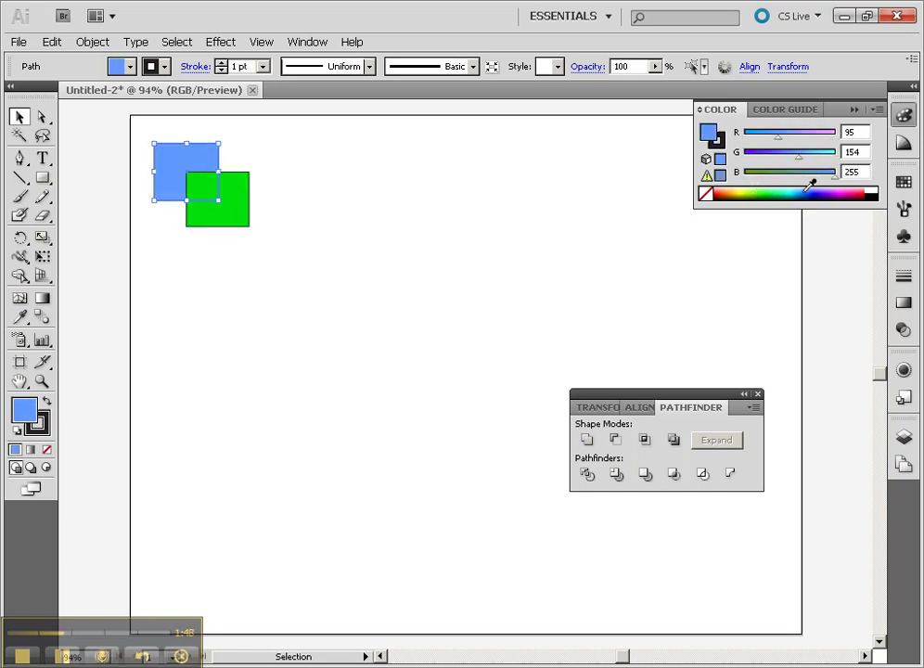
{"action": "left_click", "coordinate": [328, 224]}
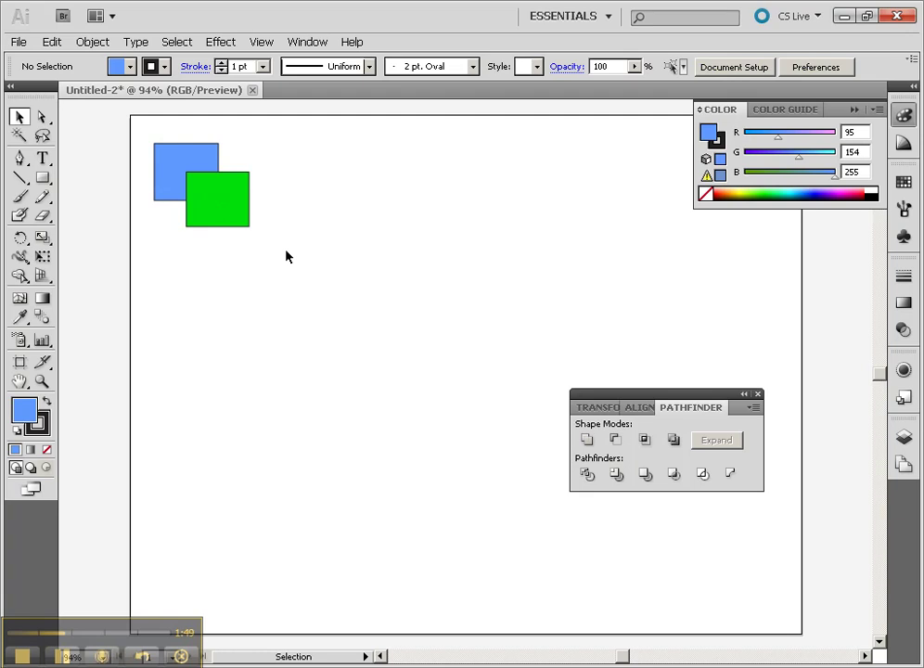
{"action": "left_click", "coordinate": [172, 160]}
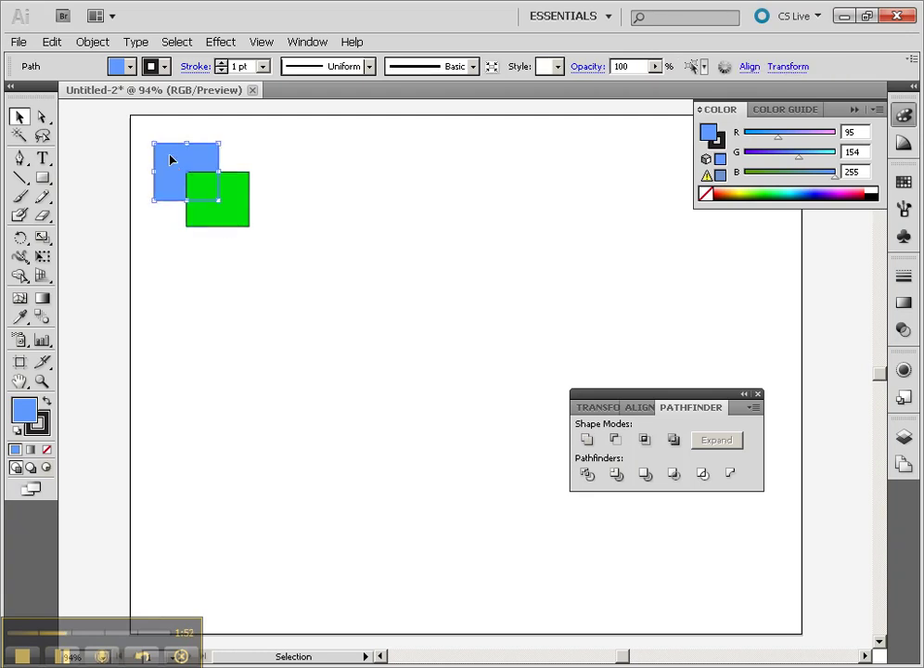
Select both squares, copy the pair level to the right, and repeat with Ctrl+D for four pairs
{"action": "left_click", "coordinate": [225, 220], "text": "shift"}
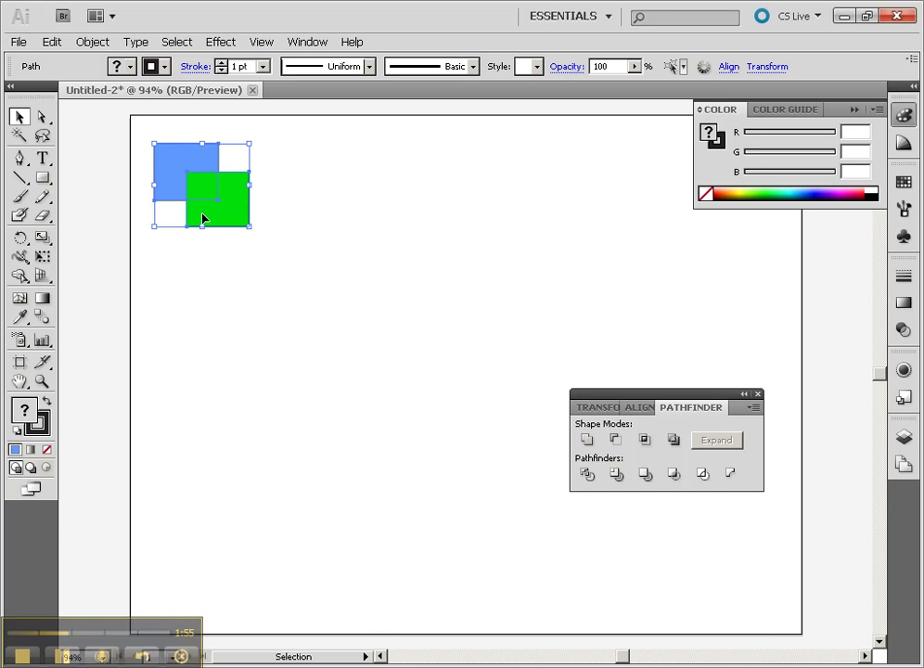
{"action": "left_click_drag", "start_coordinate": [202, 218], "coordinate": [316, 217]}
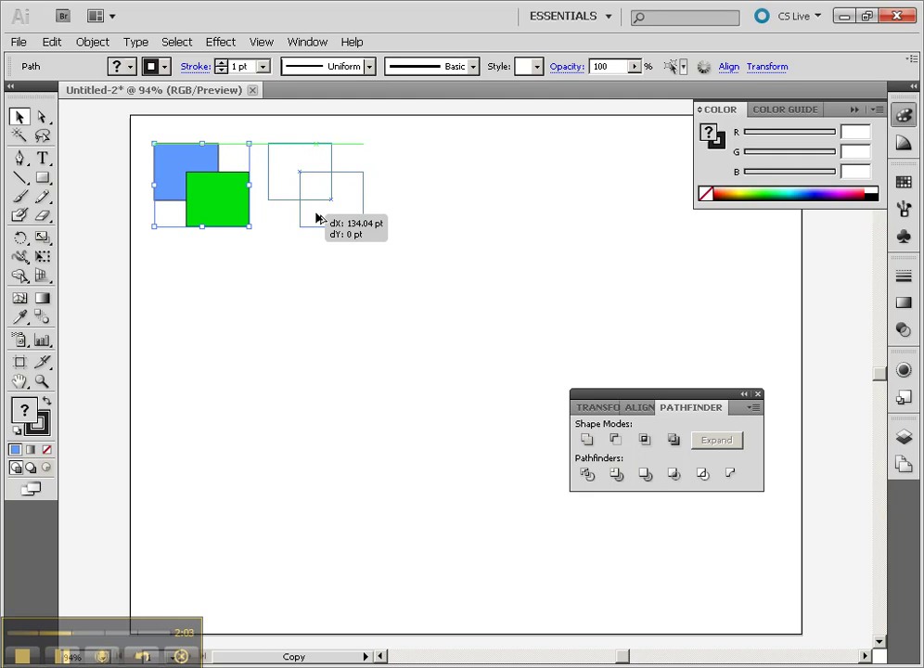
{"action": "mouse_move", "coordinate": [316, 217]}
{"action": "left_mouse_down"}
{"action": "mouse_move", "coordinate": [263, 150]}
{"action": "mouse_move", "coordinate": [317, 218]}
{"action": "left_mouse_up"}
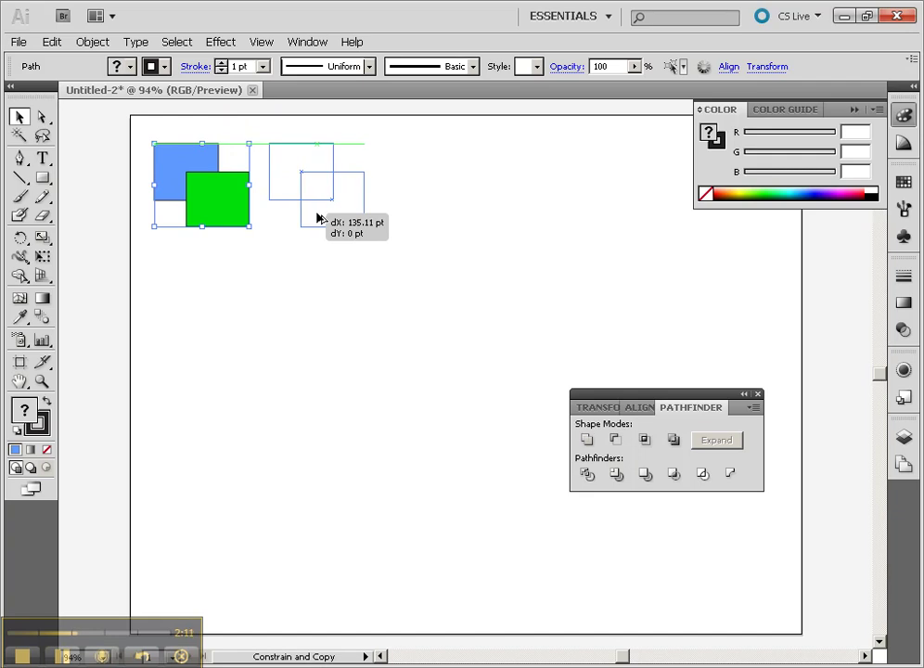
{"action": "left_click_drag", "start_coordinate": [317, 218], "coordinate": [316, 216]}
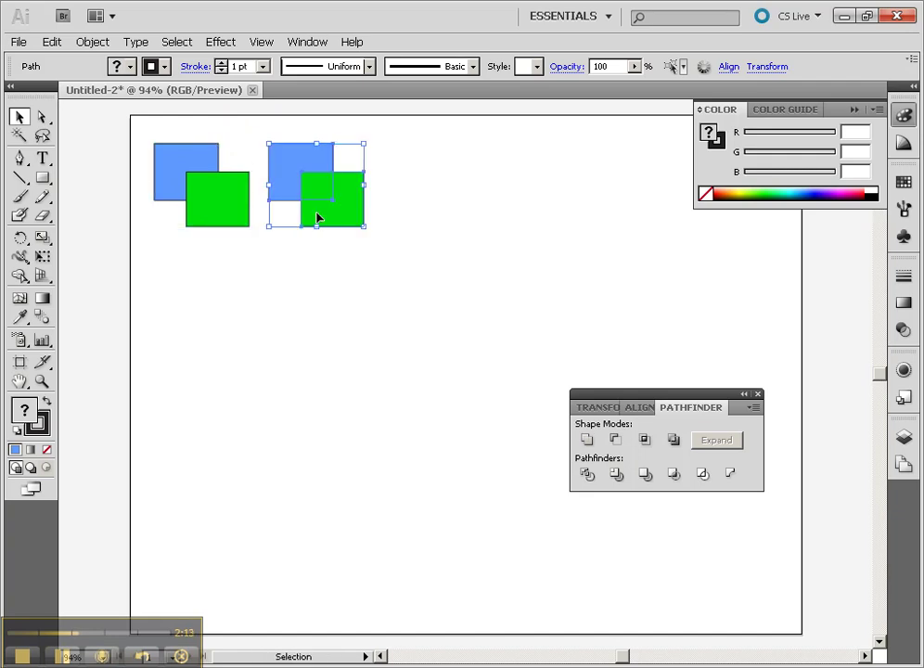
{"action": "key", "text": "ctrl+d"}
{"action": "key", "text": "ctrl+d"}
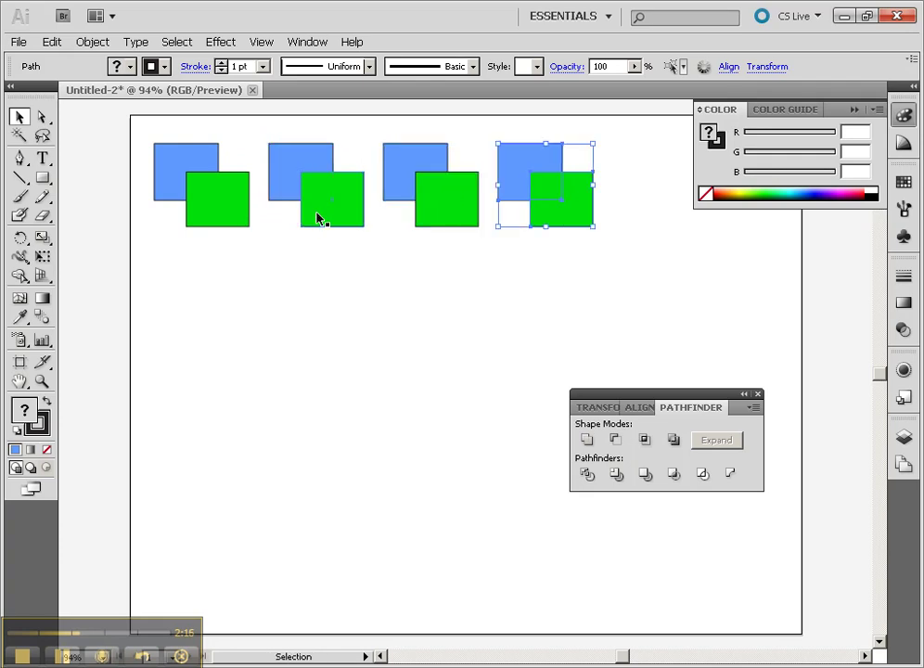
Copy the top row down and extend it with two more pairs into a six-pair second row
{"action": "left_click_drag", "start_coordinate": [632, 263], "coordinate": [205, 278]}
{"action": "left_click_drag", "start_coordinate": [394, 243], "coordinate": [624, 358]}
{"action": "left_click_drag", "start_coordinate": [435, 332], "coordinate": [637, 331]}
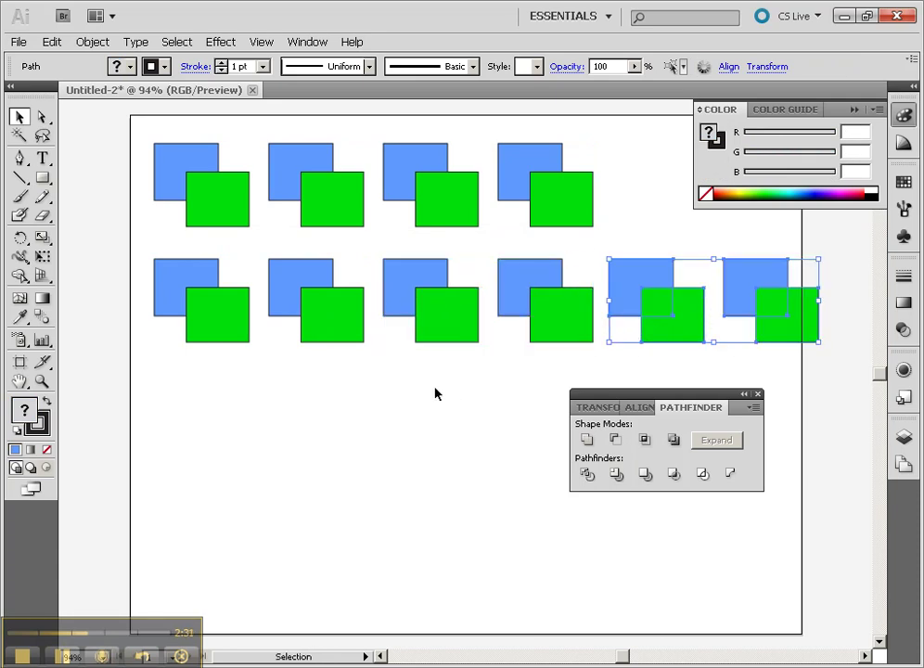
{"action": "left_click", "coordinate": [626, 372]}
Copy the four top-row pairs lower as a third row of four pairs
{"action": "left_click_drag", "start_coordinate": [630, 171], "coordinate": [200, 418]}
{"action": "left_click", "coordinate": [281, 468]}
{"action": "left_click_drag", "start_coordinate": [423, 408], "coordinate": [423, 366]}
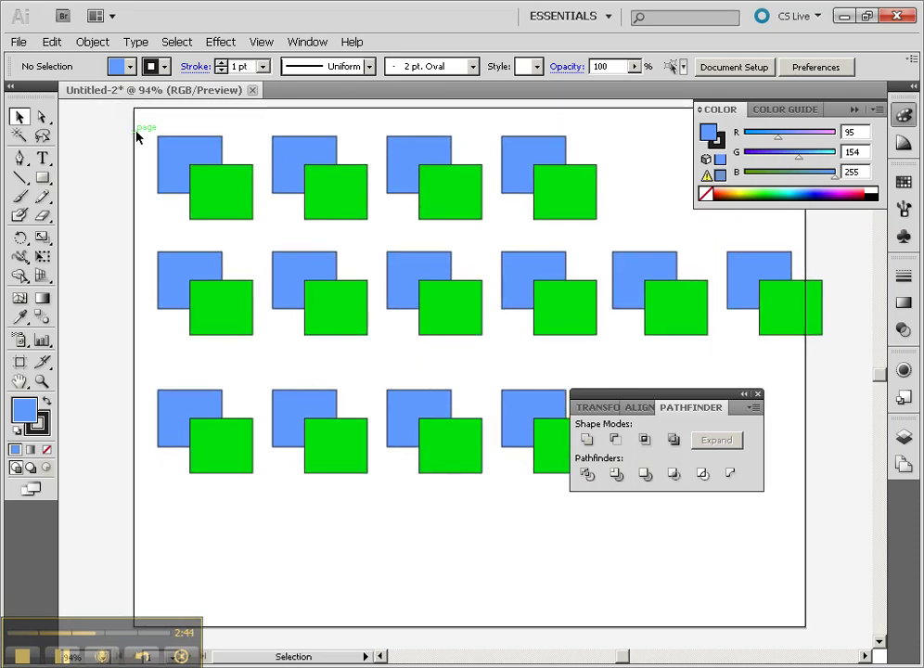
{"action": "left_click_drag", "start_coordinate": [148, 132], "coordinate": [243, 209]}
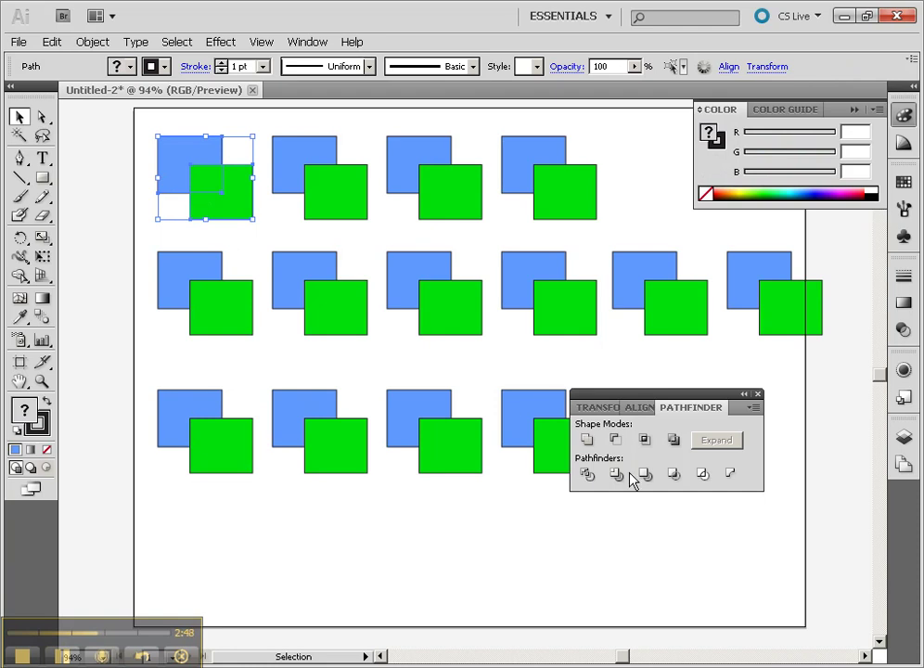
Apply Unite, Minus Front, Intersect and Exclude to the first through fourth top-row pairs respectively
{"action": "left_click", "coordinate": [586, 440]}
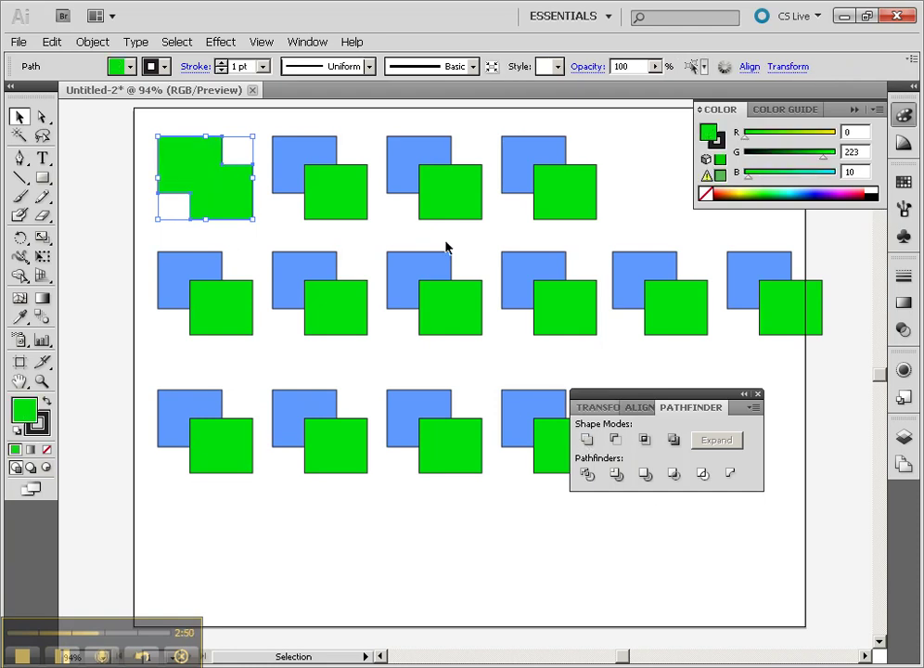
{"action": "left_click_drag", "start_coordinate": [301, 124], "coordinate": [345, 198]}
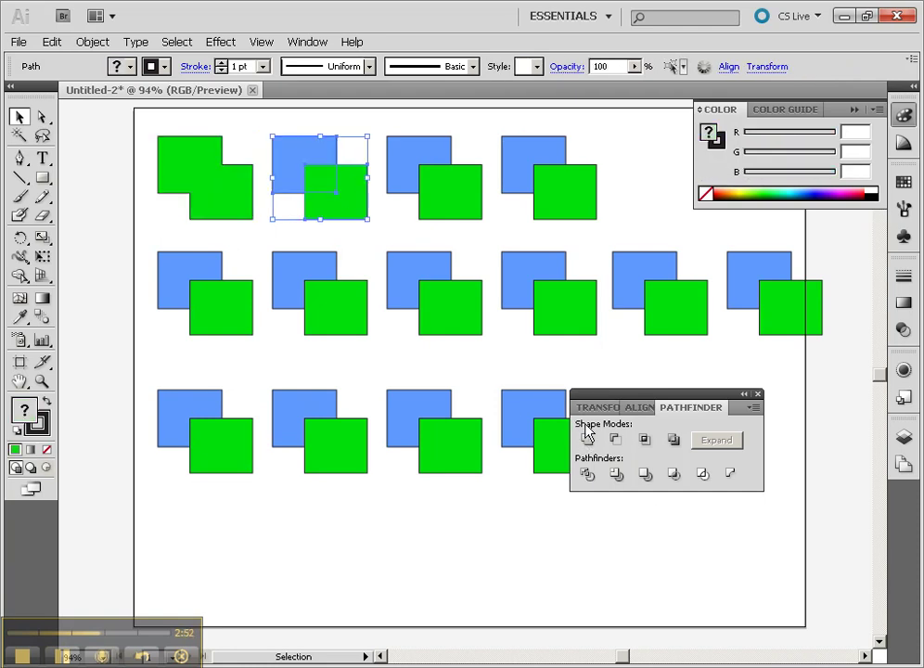
{"action": "left_click", "coordinate": [615, 439]}
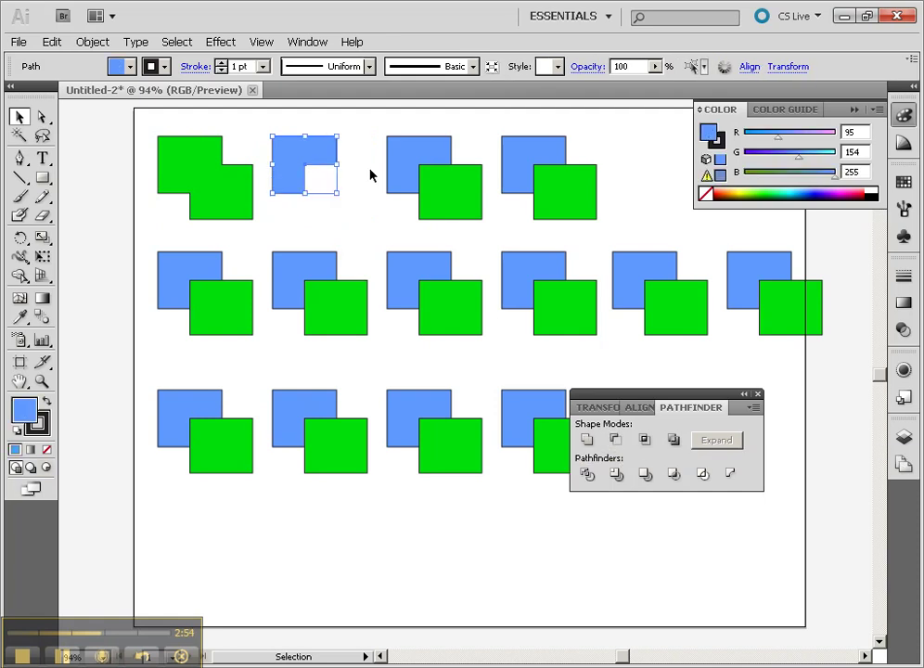
{"action": "left_click_drag", "start_coordinate": [393, 118], "coordinate": [462, 205]}
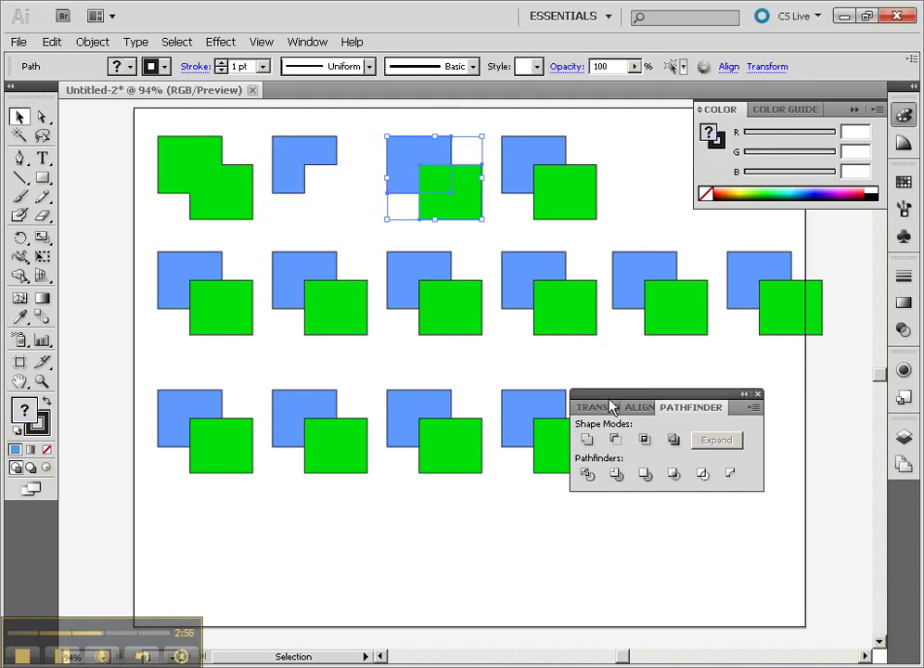
{"action": "left_click", "coordinate": [644, 440]}
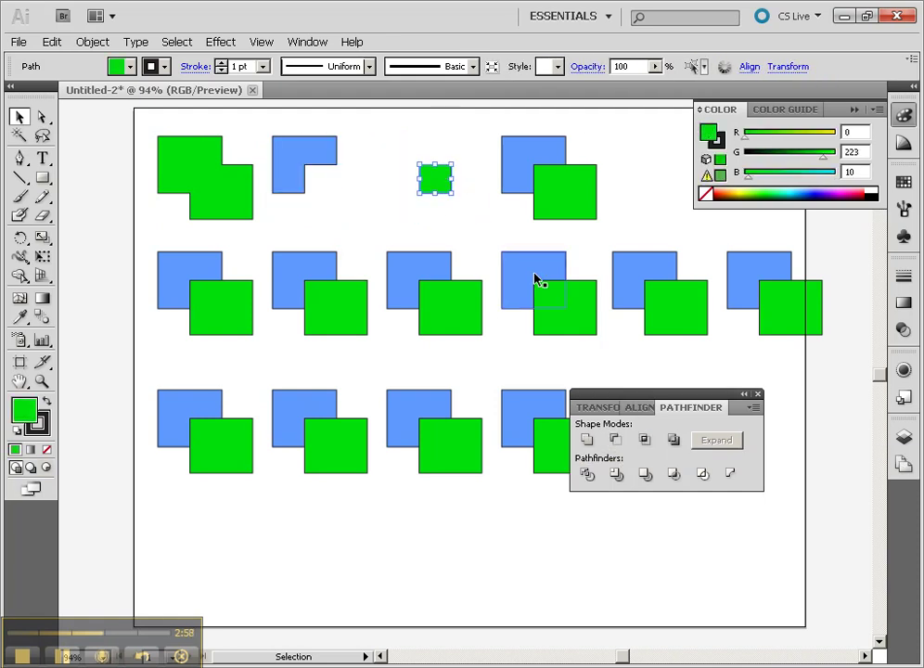
{"action": "left_click_drag", "start_coordinate": [501, 120], "coordinate": [592, 204]}
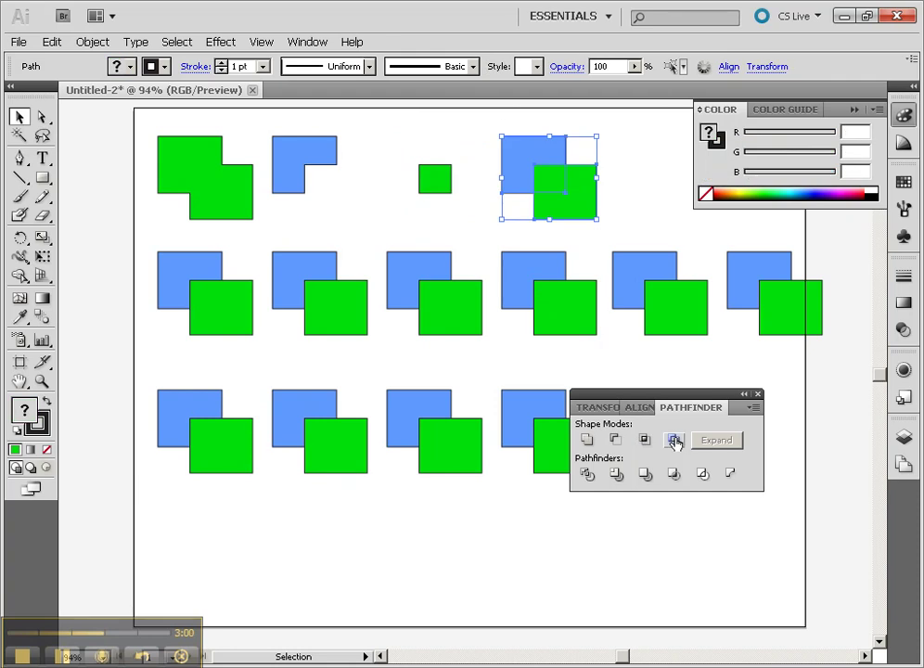
{"action": "left_click", "coordinate": [673, 440]}
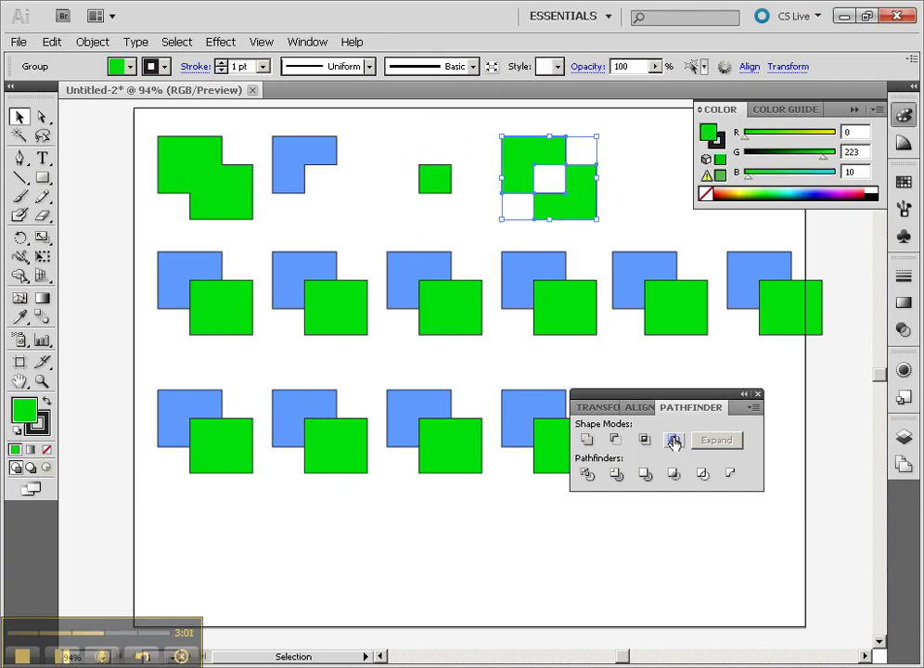
{"action": "left_click", "coordinate": [227, 191]}
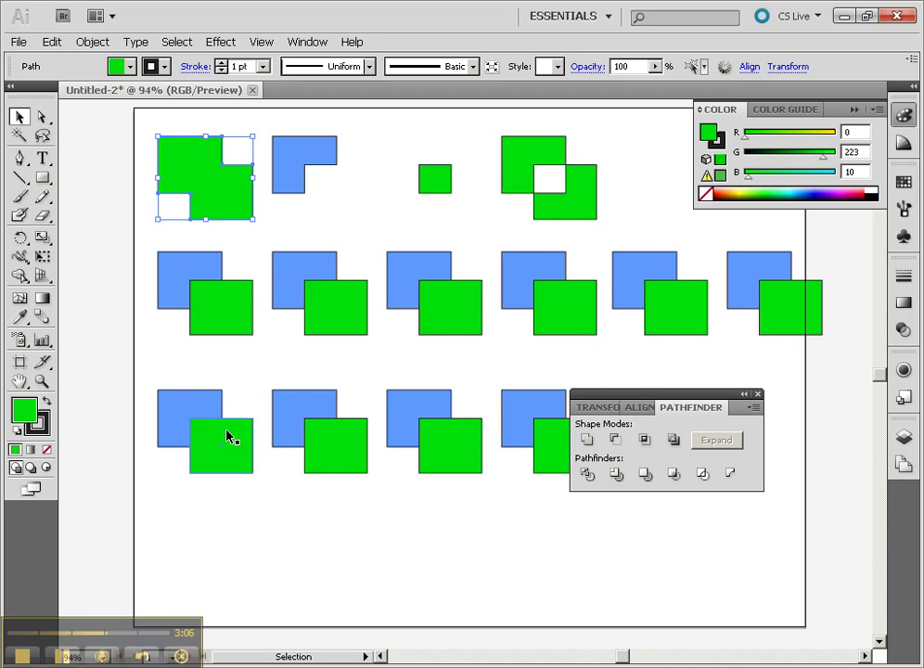
Marquee the bottom-left pair, apply Pathfinder Unite, and check the resulting green compound shape
{"action": "left_click_drag", "start_coordinate": [159, 376], "coordinate": [230, 464]}
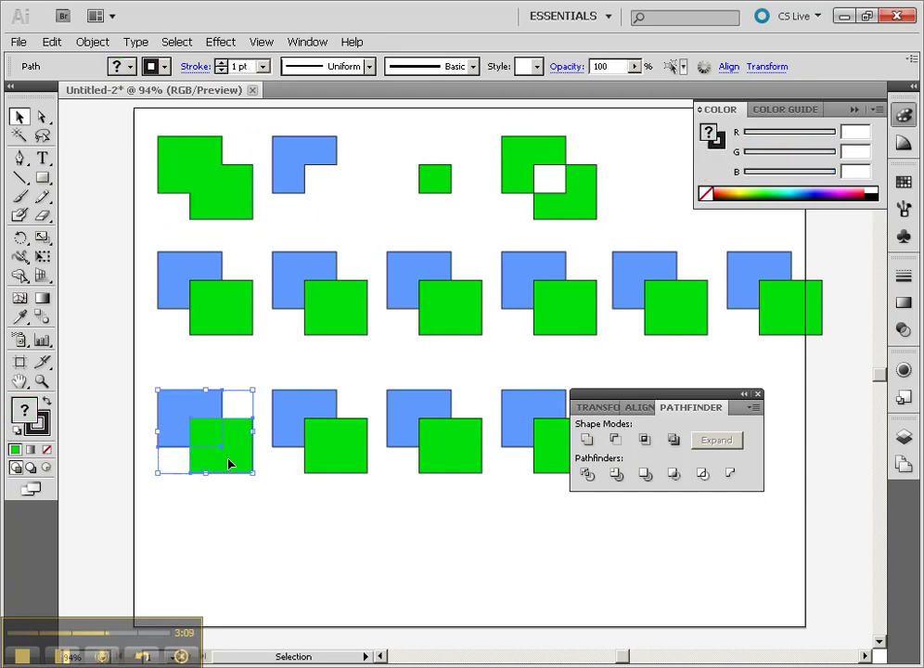
{"action": "left_click", "coordinate": [588, 440]}
{"action": "left_click", "coordinate": [587, 439], "text": "alt"}
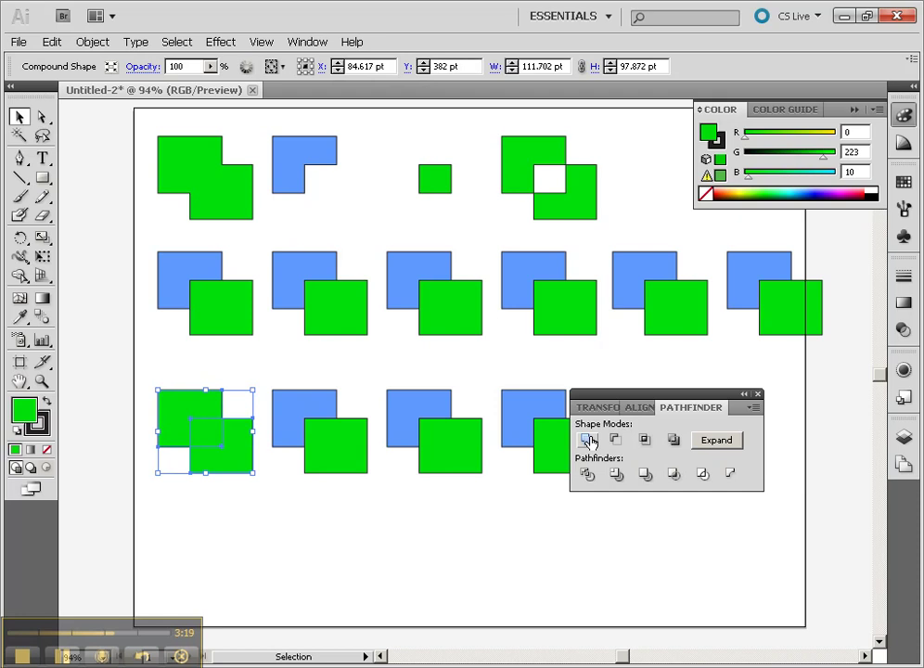
{"action": "left_click", "coordinate": [204, 367]}
{"action": "left_click", "coordinate": [220, 444]}
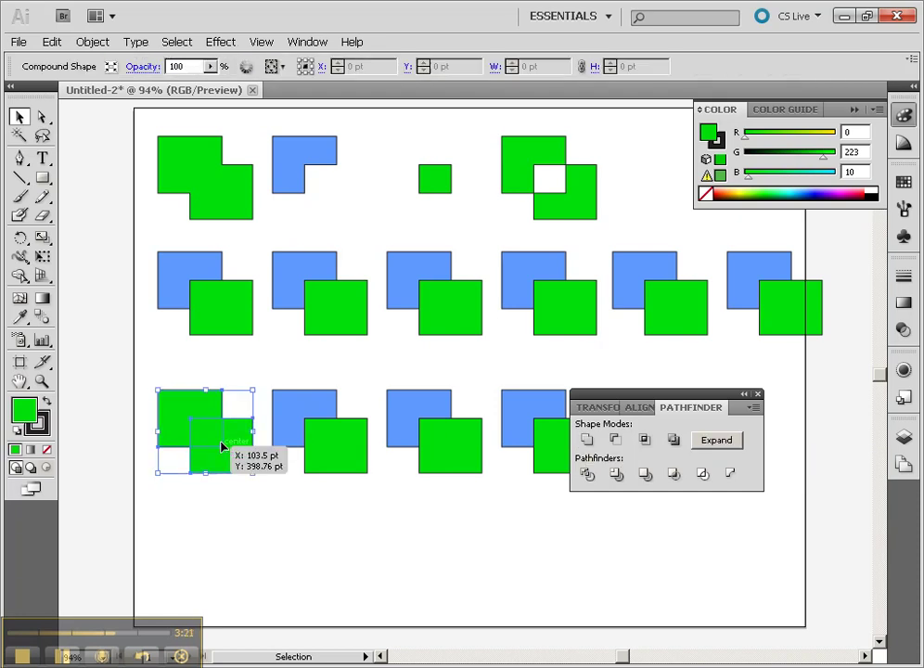
{"action": "left_click", "coordinate": [245, 501]}
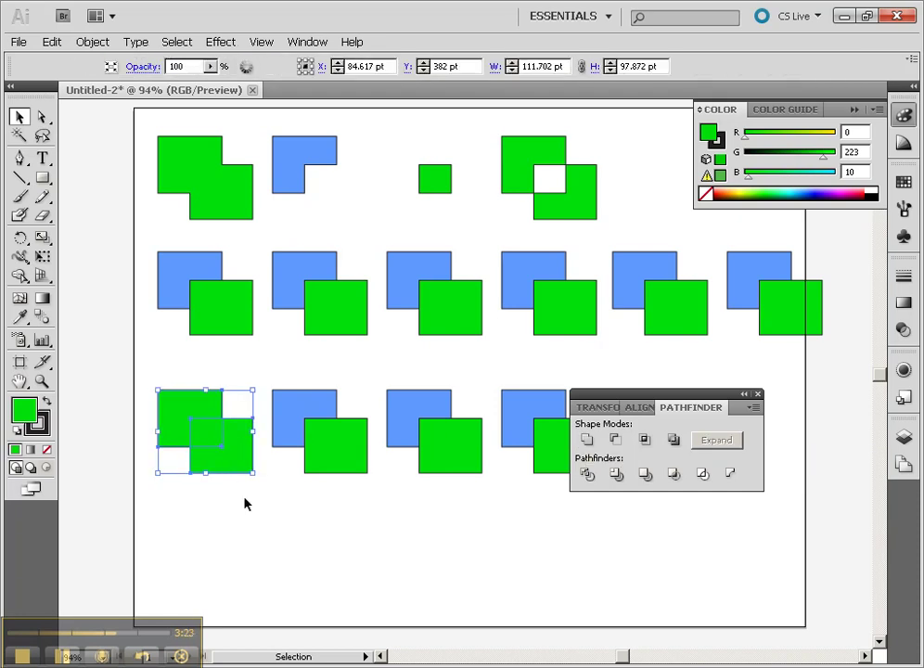
{"action": "left_click", "coordinate": [206, 431]}
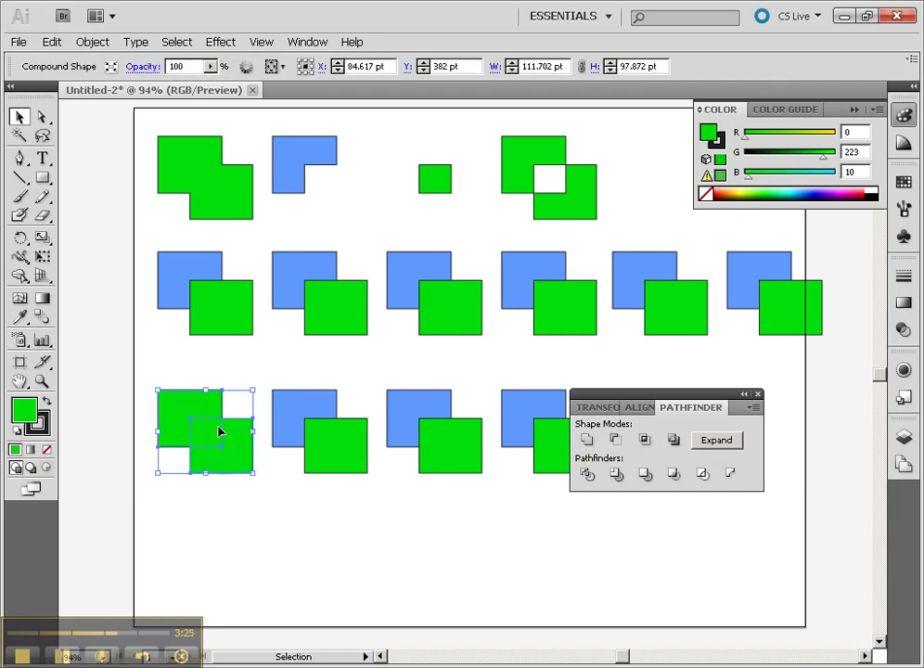
{"action": "left_click", "coordinate": [255, 503]}
Shift the front square upward inside the bottom-left united shape with Direct Selection
{"action": "left_click", "coordinate": [42, 117]}
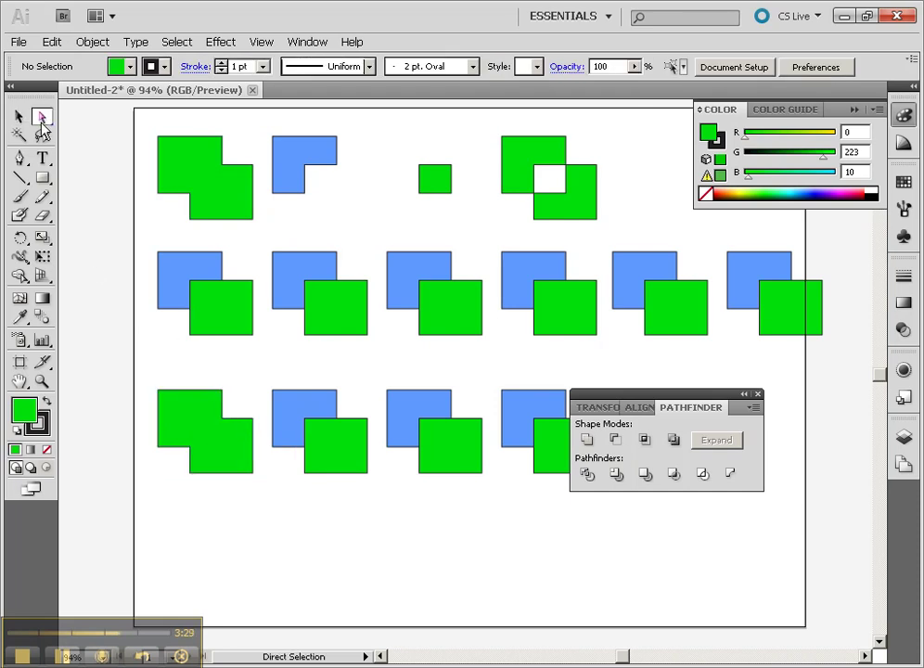
{"action": "left_click_drag", "start_coordinate": [216, 466], "coordinate": [213, 441]}
{"action": "left_click", "coordinate": [256, 522]}
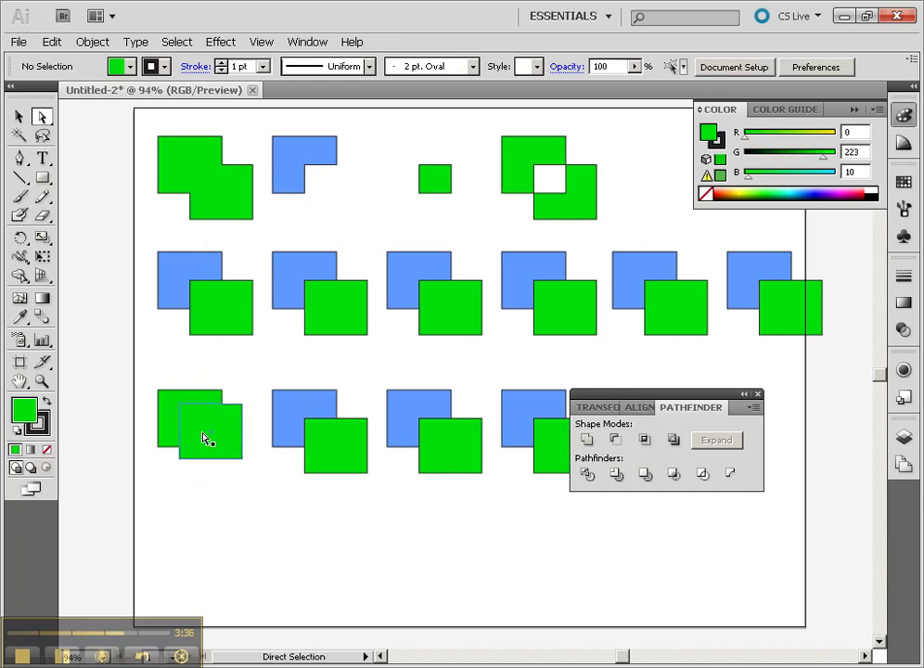
Select the whole bottom-left compound shape and Expand it into one flat green path
{"action": "left_click", "coordinate": [207, 439]}
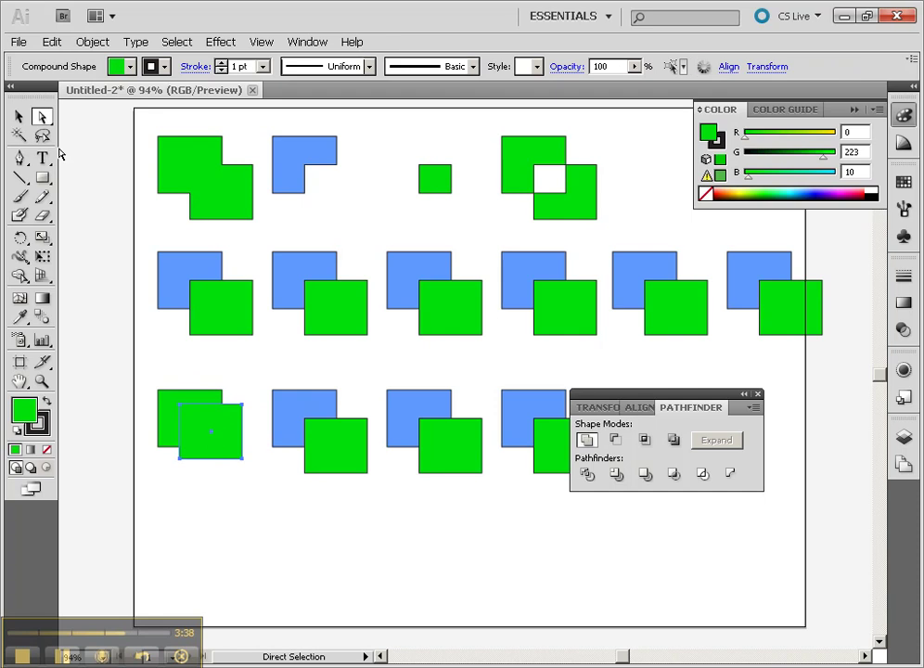
{"action": "left_click", "coordinate": [18, 118]}
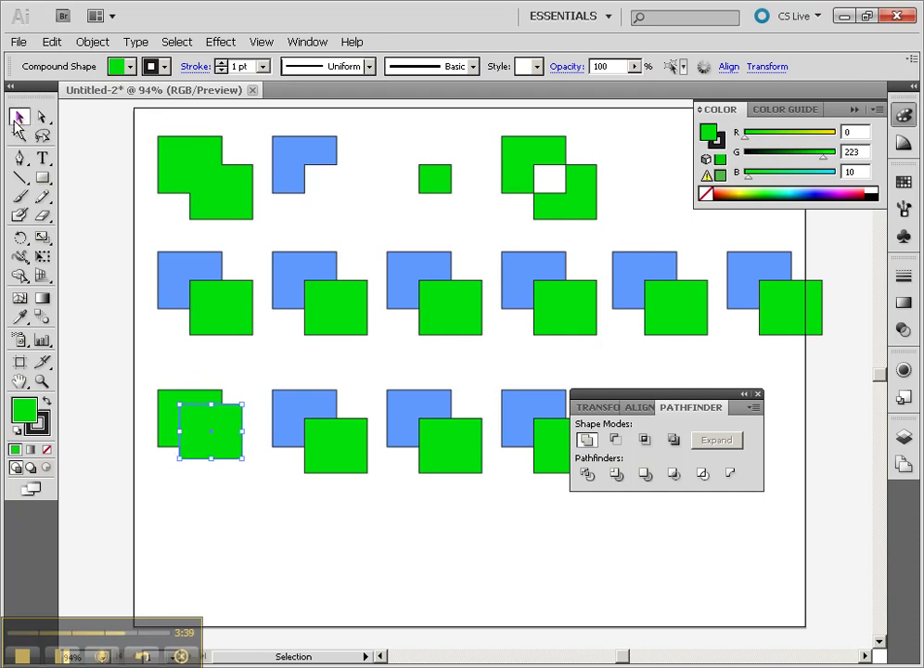
{"action": "left_click", "coordinate": [162, 409]}
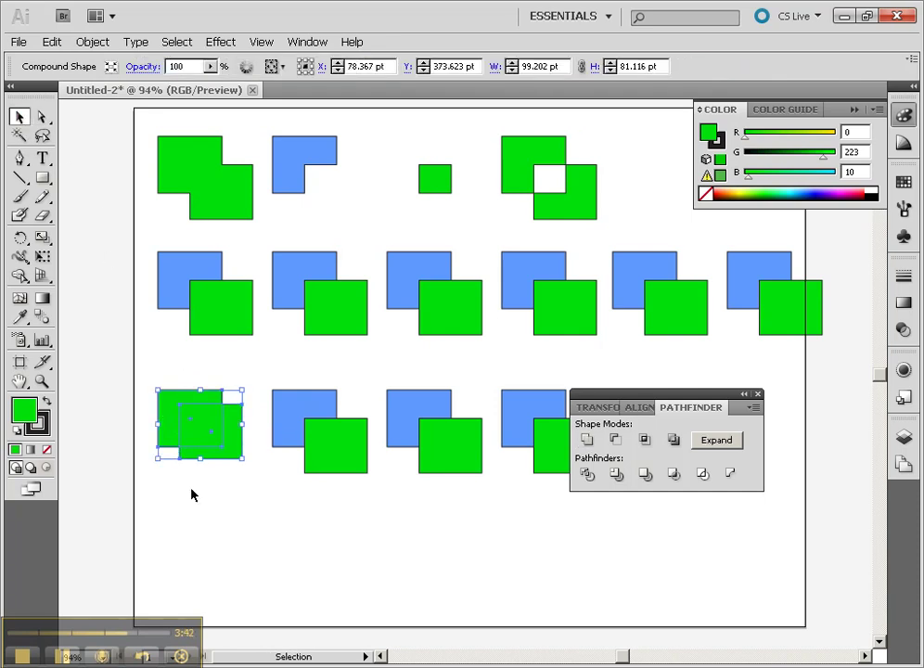
{"action": "left_click", "coordinate": [713, 441]}
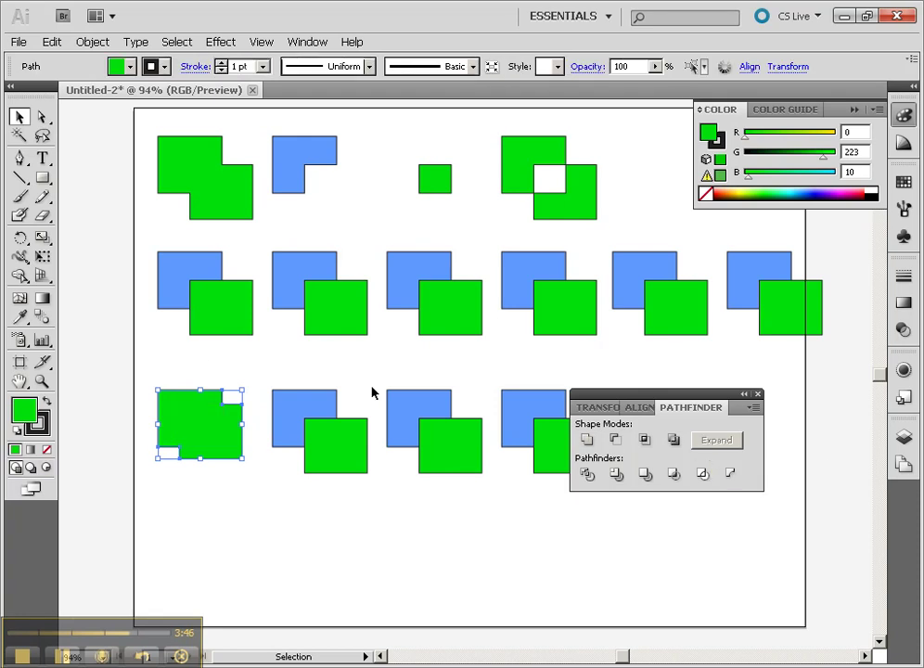
Turn the second, third and fourth bottom pairs into a blue L, an overlap square and a hollow shape
{"action": "left_click", "coordinate": [211, 368]}
{"action": "left_click", "coordinate": [193, 197]}
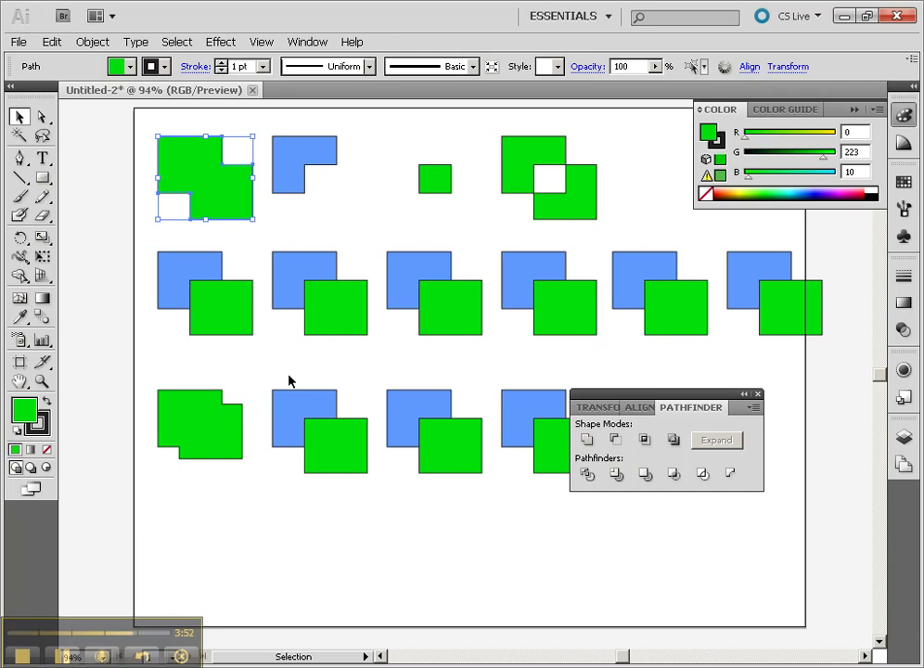
{"action": "left_click_drag", "start_coordinate": [290, 379], "coordinate": [352, 482]}
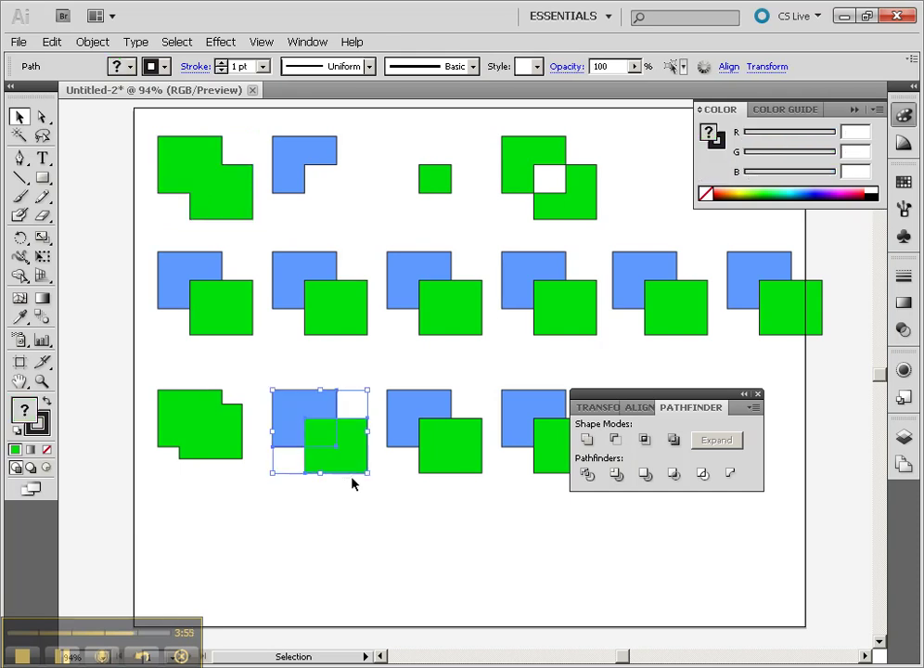
{"action": "left_click", "coordinate": [616, 438]}
{"action": "left_click", "coordinate": [462, 438]}
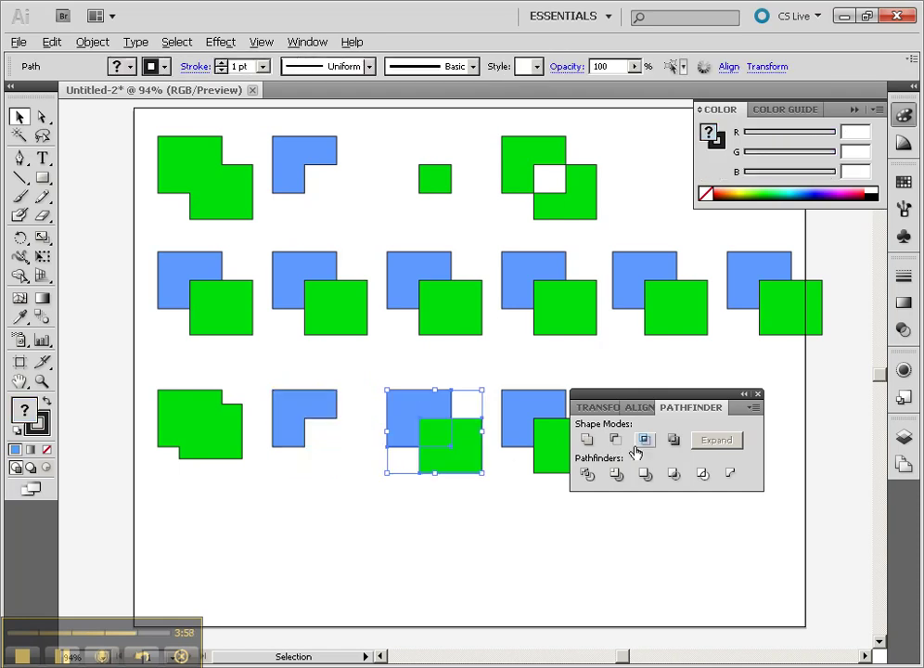
{"action": "left_click", "coordinate": [644, 440]}
{"action": "left_click_drag", "start_coordinate": [496, 375], "coordinate": [579, 438]}
{"action": "left_click", "coordinate": [674, 438]}
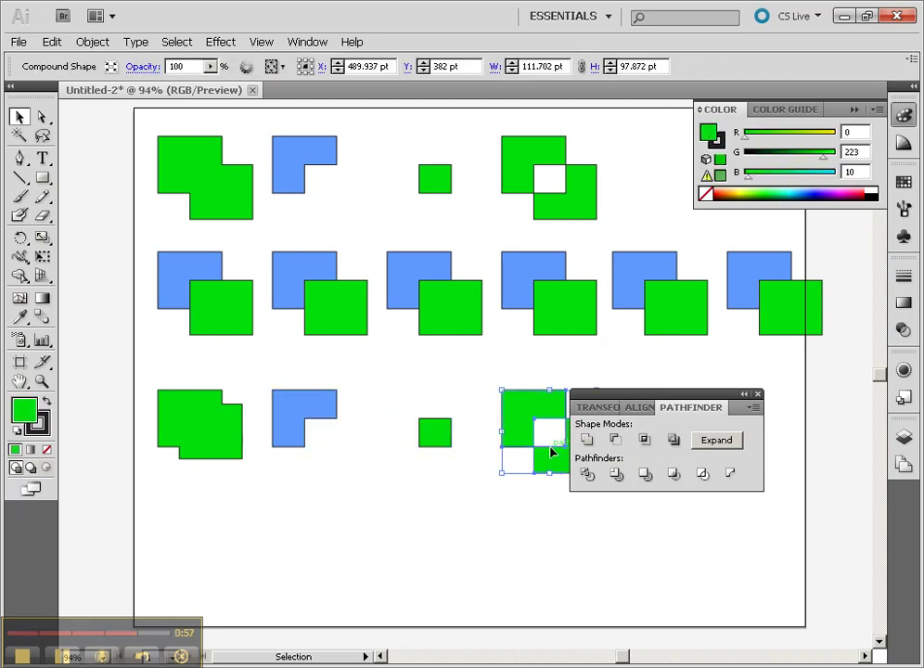
Move the Pathfinder panel off the shapes and select the first middle-row square pair
{"action": "left_click", "coordinate": [524, 516]}
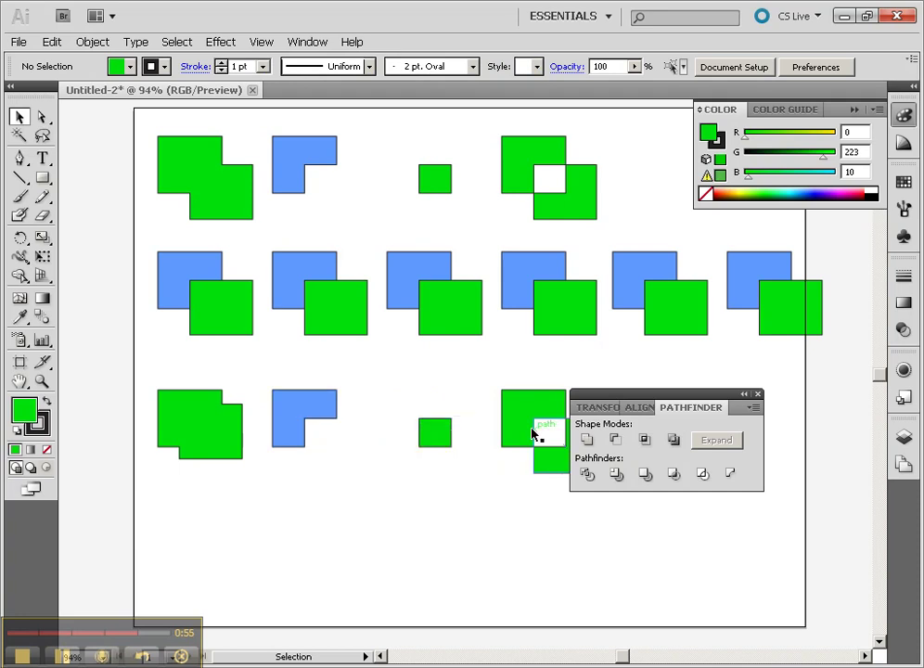
{"action": "left_click_drag", "start_coordinate": [635, 398], "coordinate": [730, 401]}
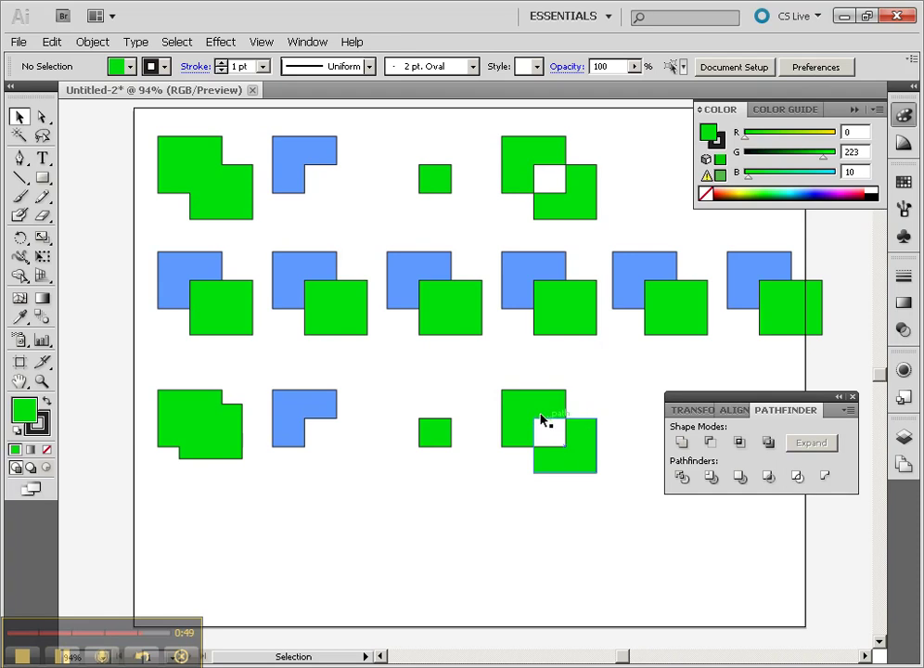
{"action": "left_click_drag", "start_coordinate": [140, 268], "coordinate": [212, 316]}
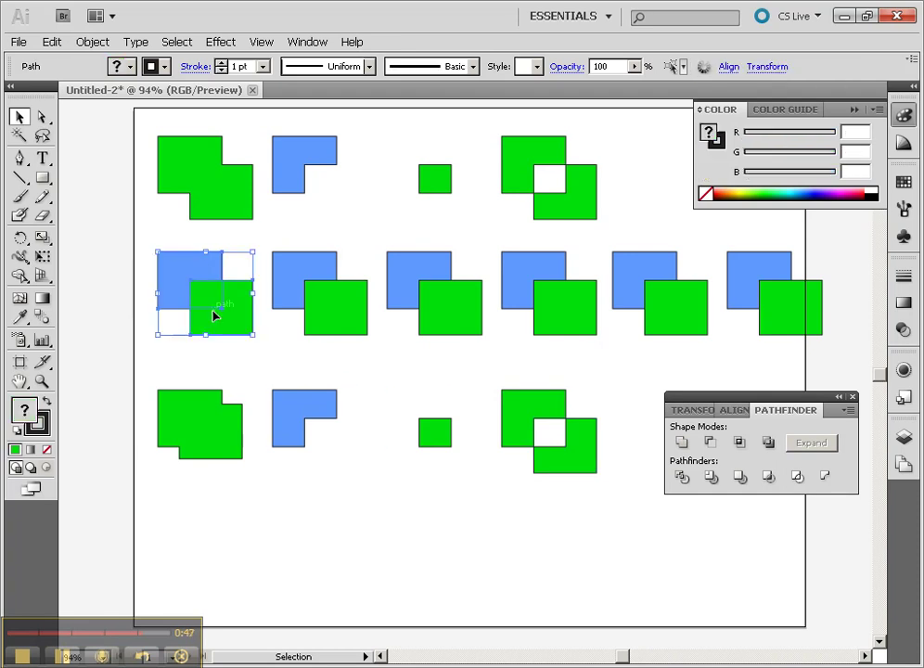